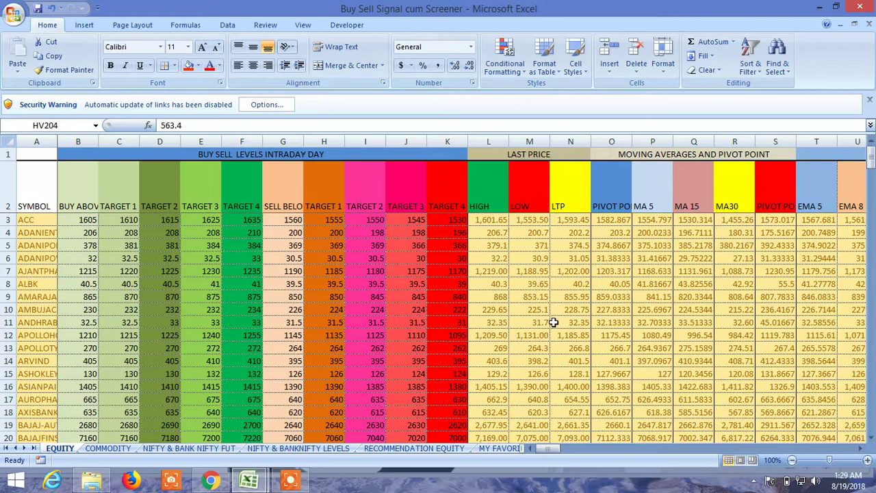
Examine the EMA 5, EMA 8, EMA 13, EMA 15 and EMA 30 column headings on the EQUITY sheet.
drag(548, 454, 554, 450)
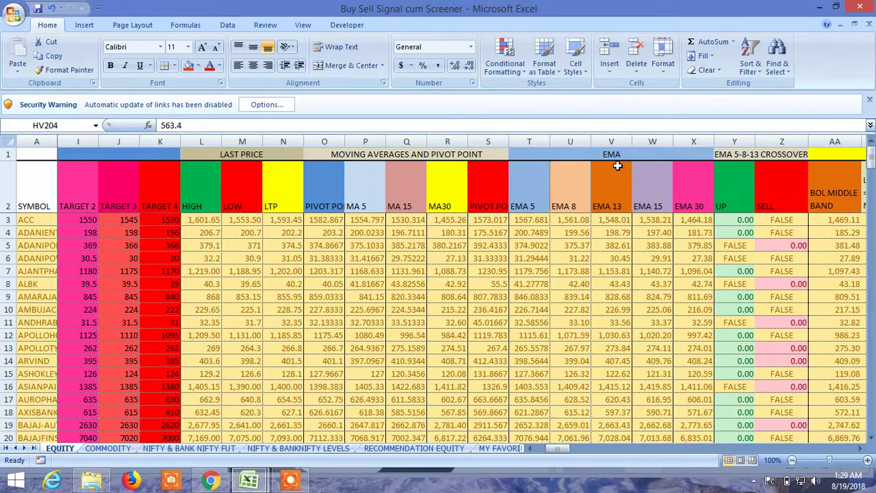
click(529, 203)
click(574, 197)
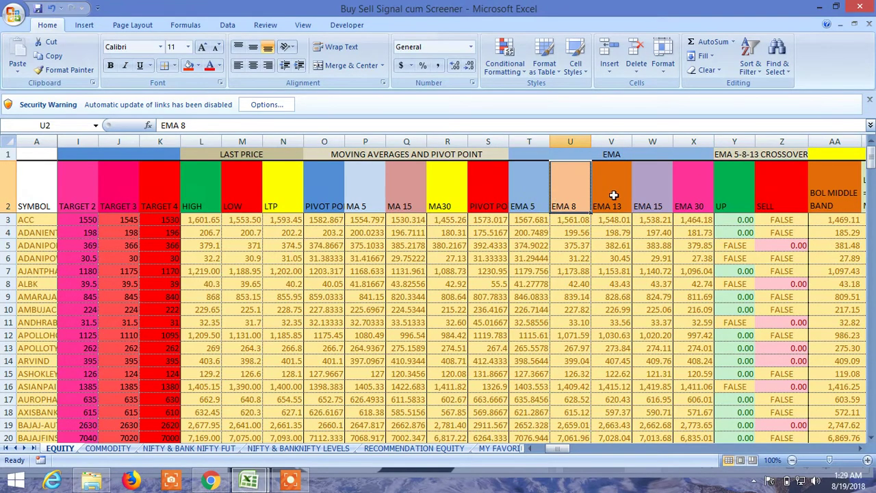
click(613, 195)
click(653, 197)
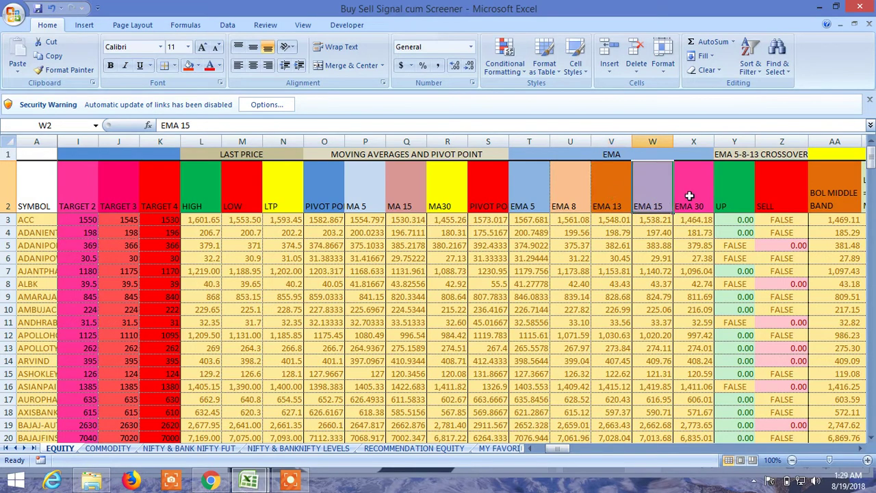
click(689, 196)
Examine the UP and SELL columns of the EMA 5-8-13 crossover and the Bollinger middle band column.
drag(558, 448, 562, 447)
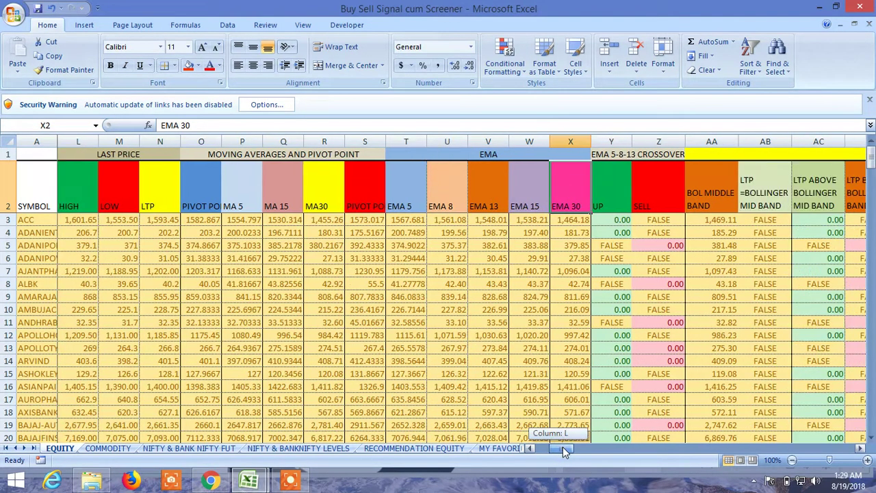
click(625, 155)
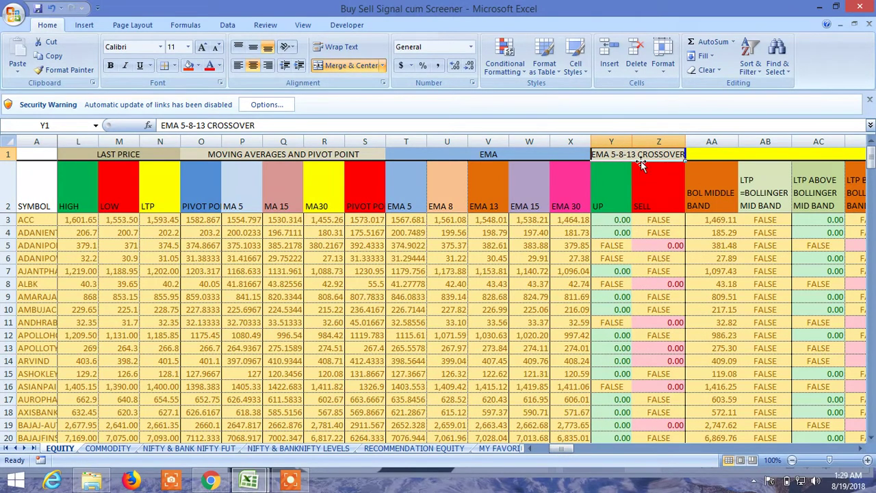
click(619, 201)
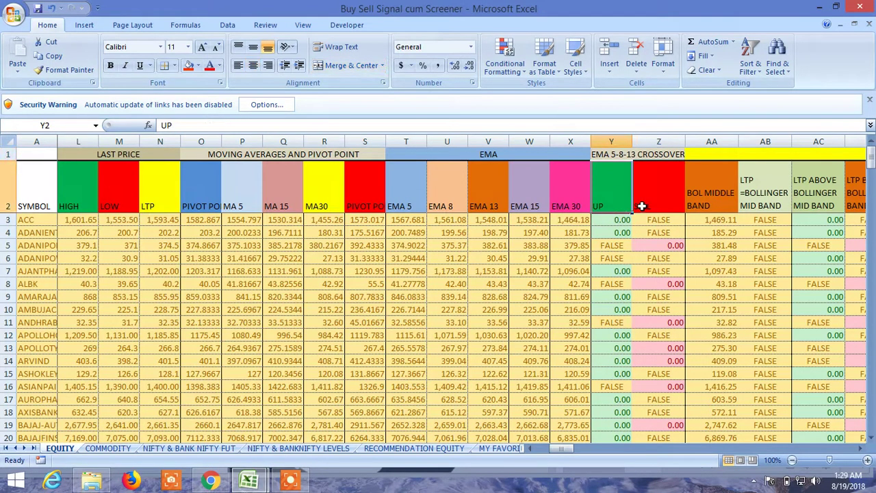
click(648, 197)
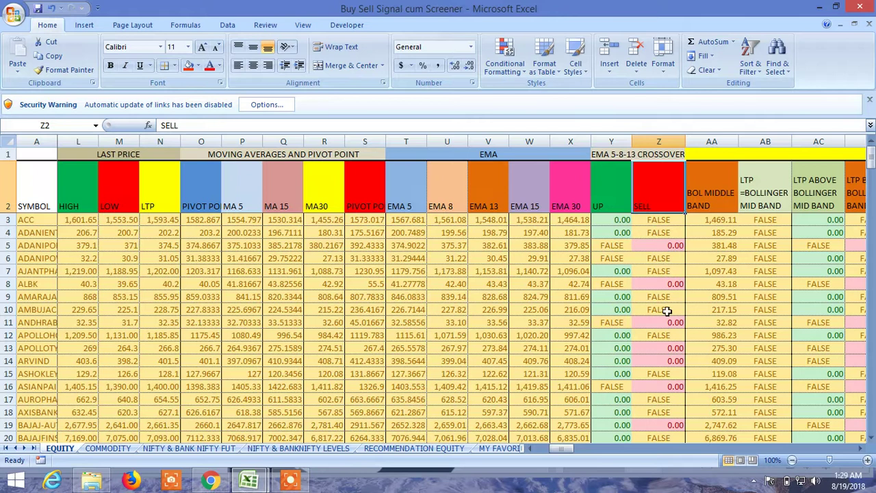
drag(558, 447, 571, 447)
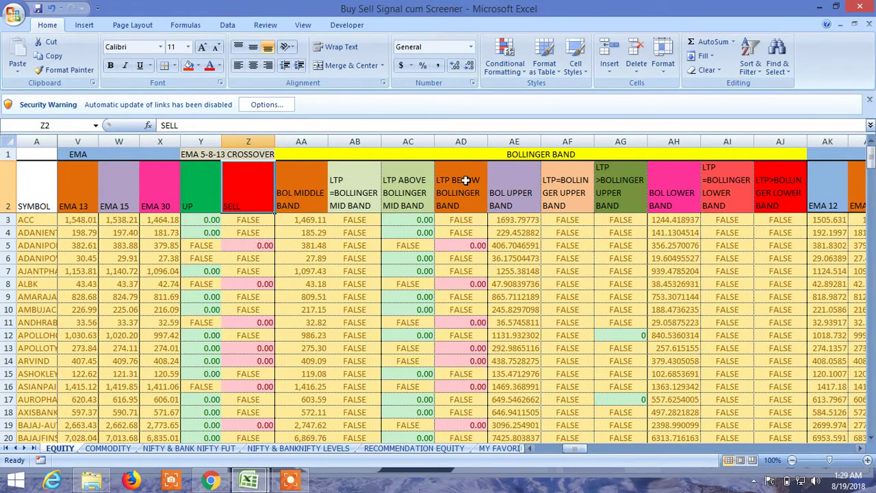
click(305, 195)
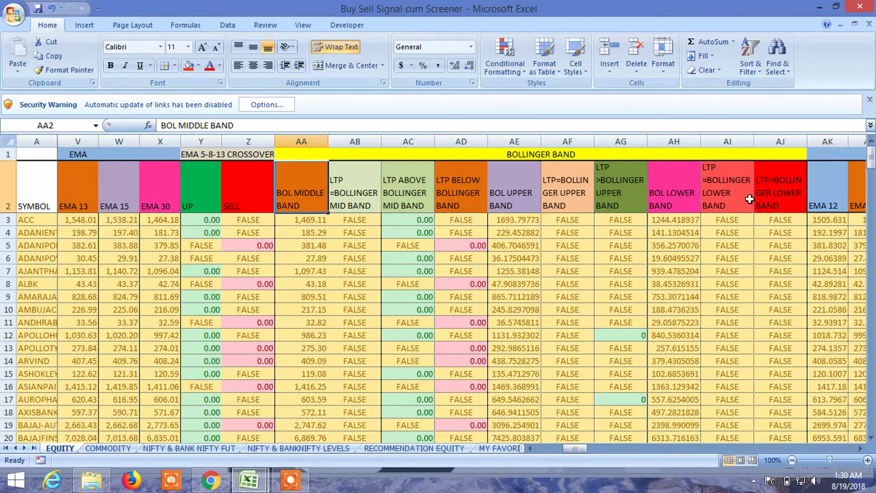
Examine the stochastic signal columns, the 30-day standard deviation, ATR(14) and strength factor headings.
drag(575, 449, 599, 450)
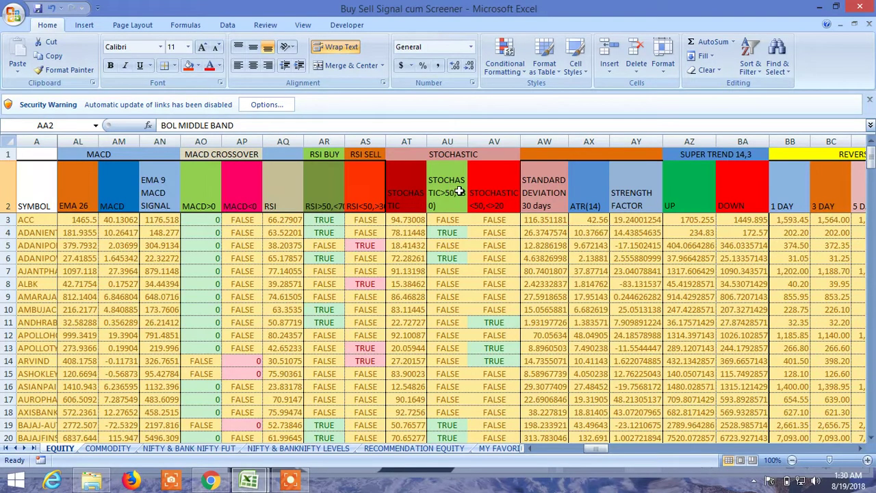
click(503, 191)
click(449, 194)
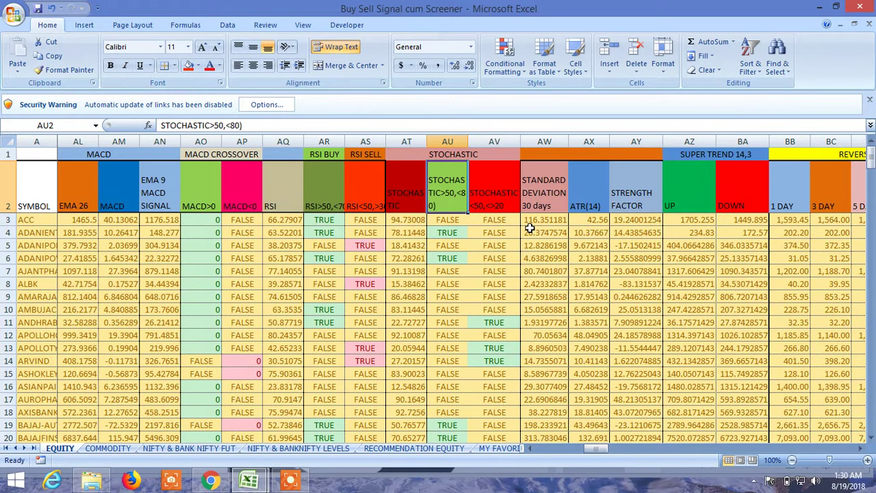
click(538, 194)
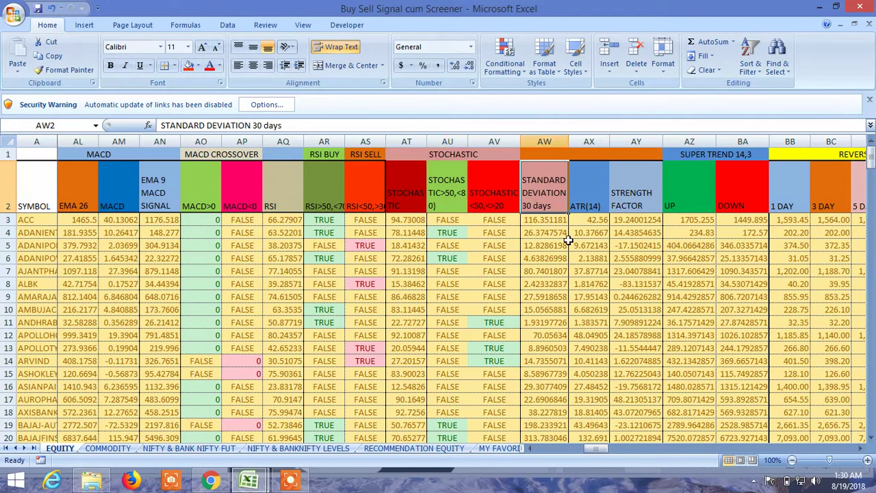
click(588, 198)
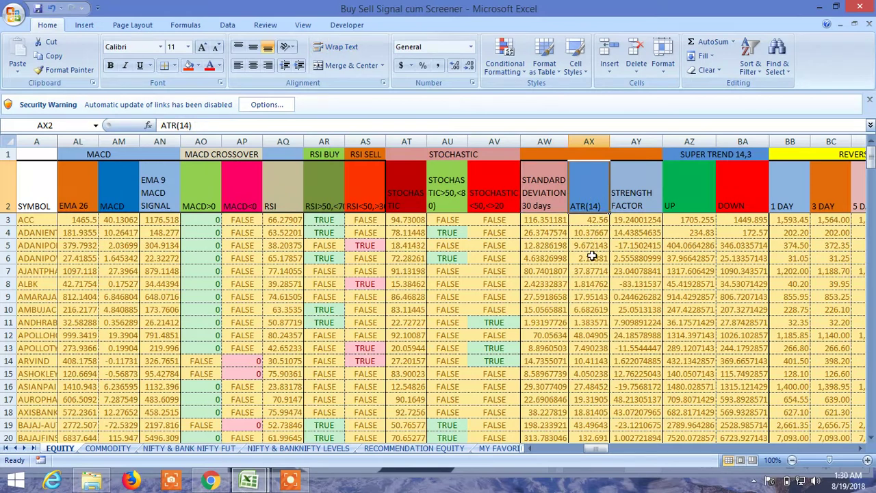
click(634, 192)
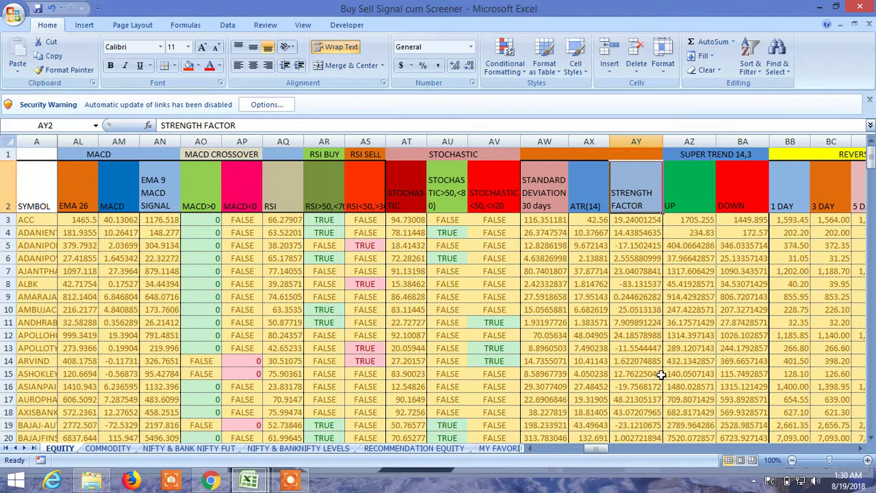
Examine the UP and DOWN columns under SUPER TREND 14,3.
click(706, 361)
click(679, 202)
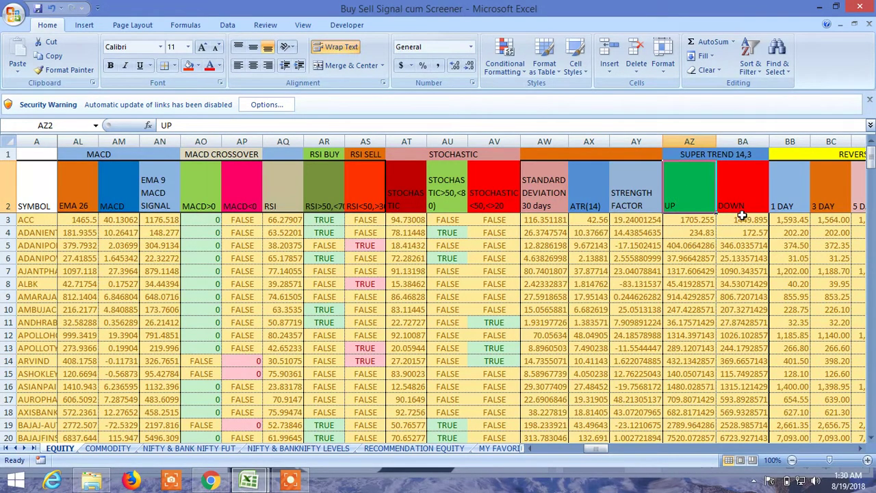
click(745, 194)
click(694, 193)
click(738, 194)
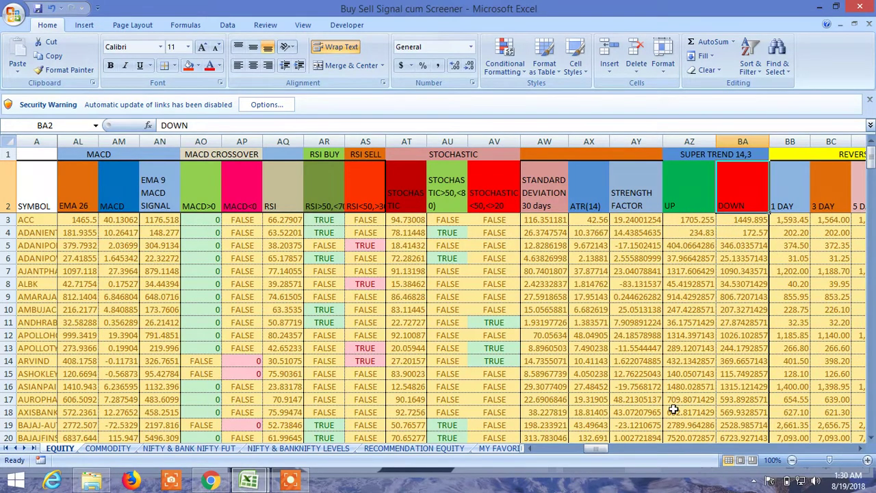
Review the delivery percentage, probability and high low factor columns, and the LTP position compared to the positional buy sell levels.
drag(592, 449, 803, 453)
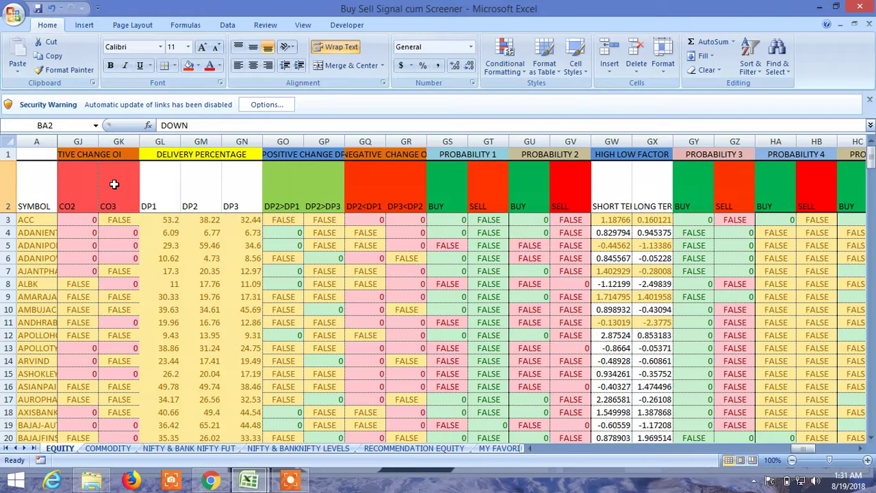
drag(806, 453, 628, 428)
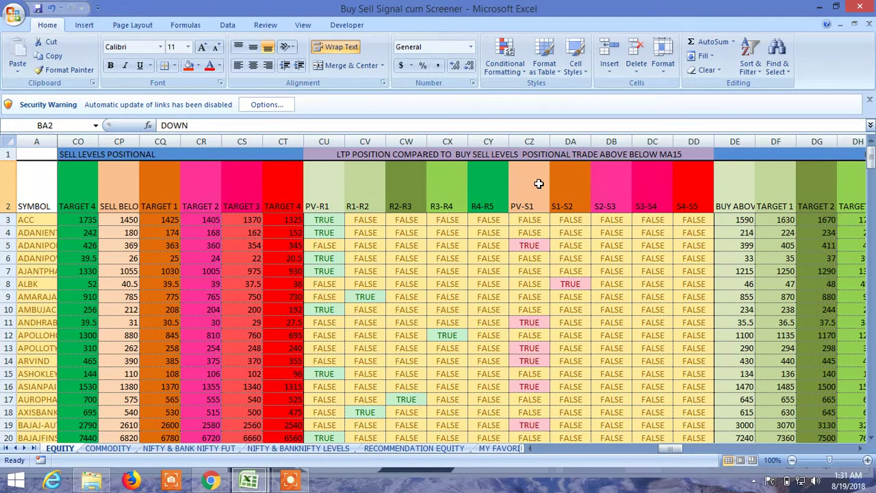
drag(670, 448, 809, 445)
click(808, 442)
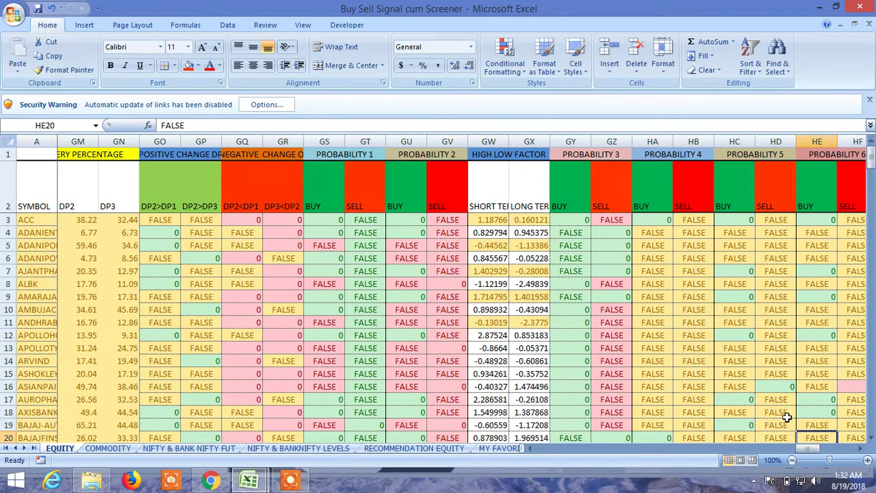
drag(806, 449, 806, 450)
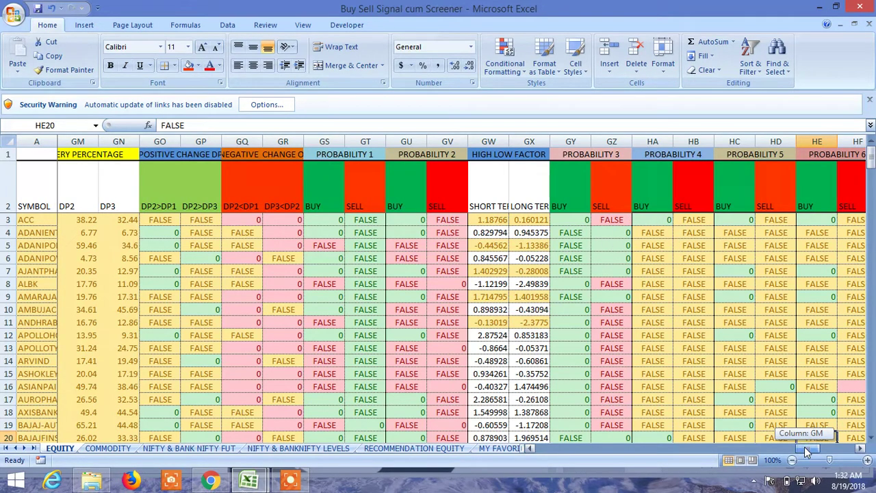
Return to the intraday buy sell levels and inspect the BUY ABOVE heading and ALBK's TARGET 2 cell.
drag(781, 449, 538, 447)
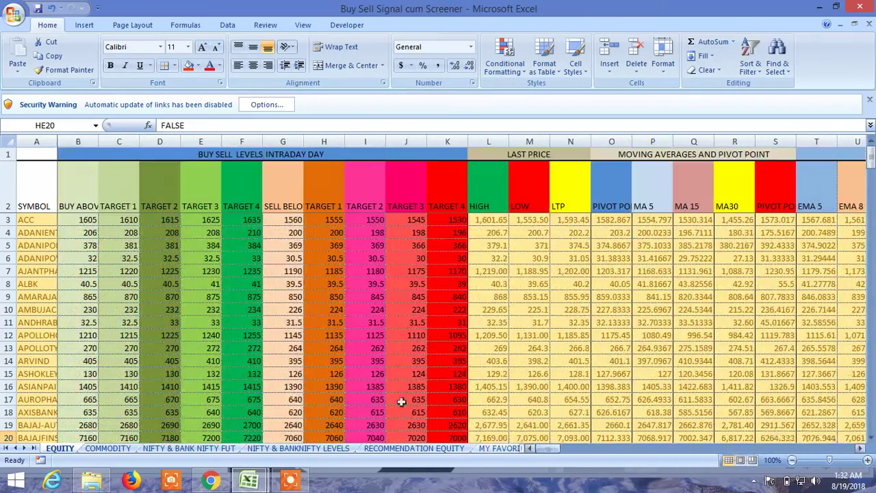
double_click(87, 189)
click(163, 281)
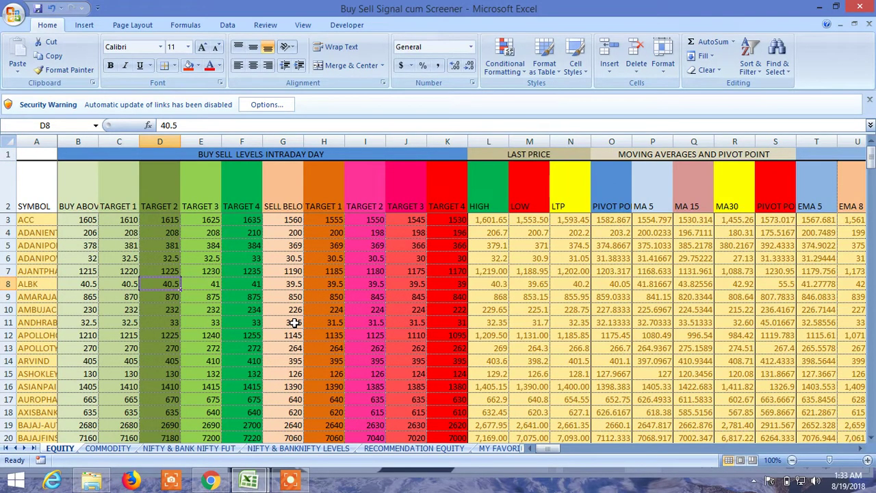
Look over the COMMODITY TREND VS MCXCOMDEX and STOCK TREND VS NIFTY sheets.
click(507, 450)
key(ctrl+Page_Down)
key(ctrl+Page_Down)
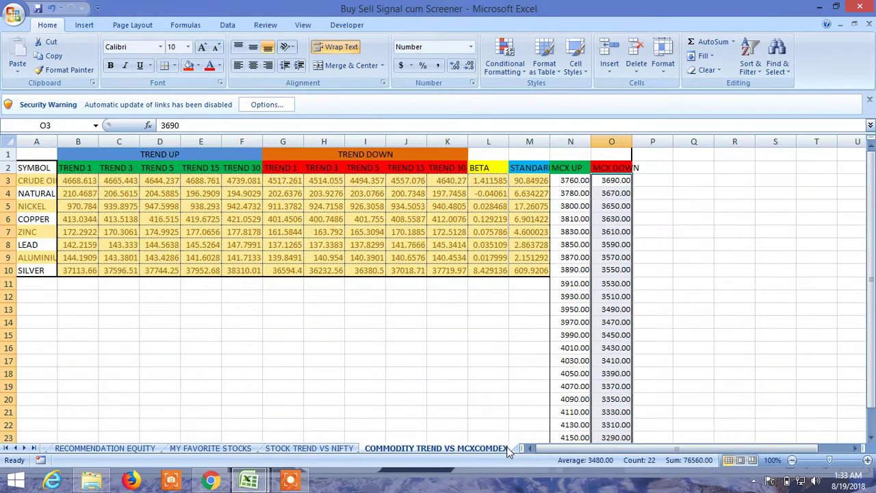
click(336, 448)
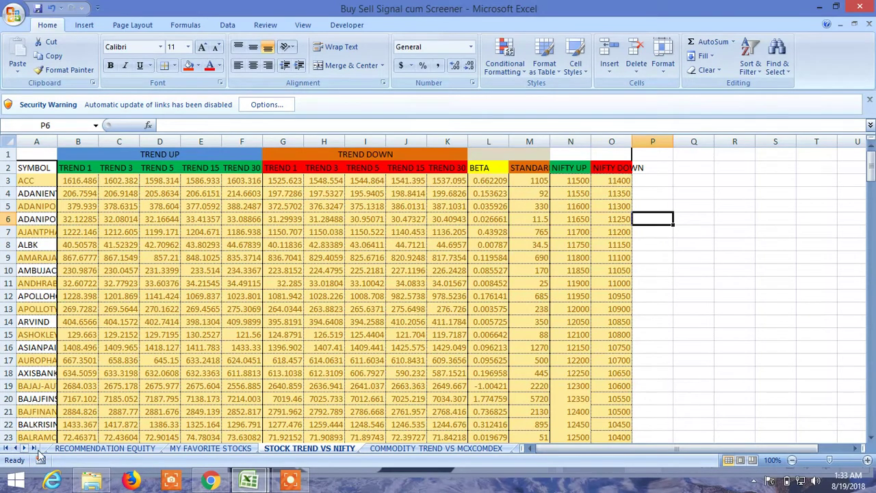
click(17, 449)
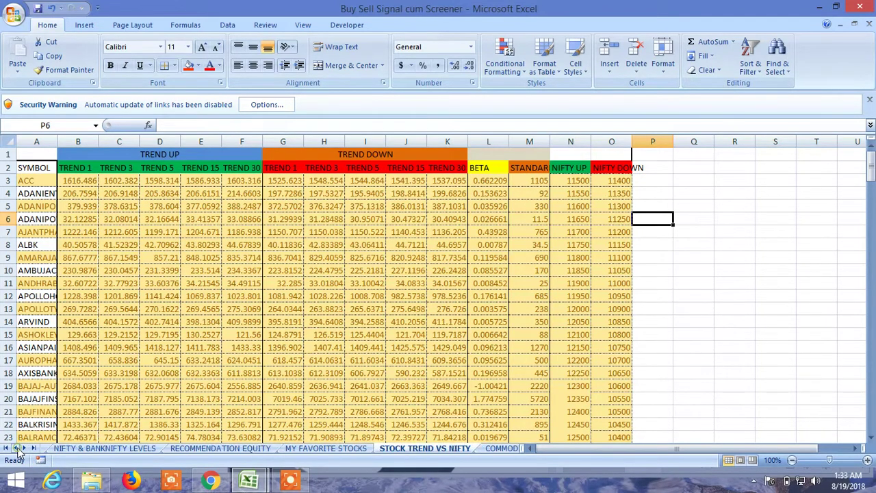
Return to the EQUITY sheet and start entering Q in cell F14, the buy-side TARGET 4 for ARVIND.
click(61, 448)
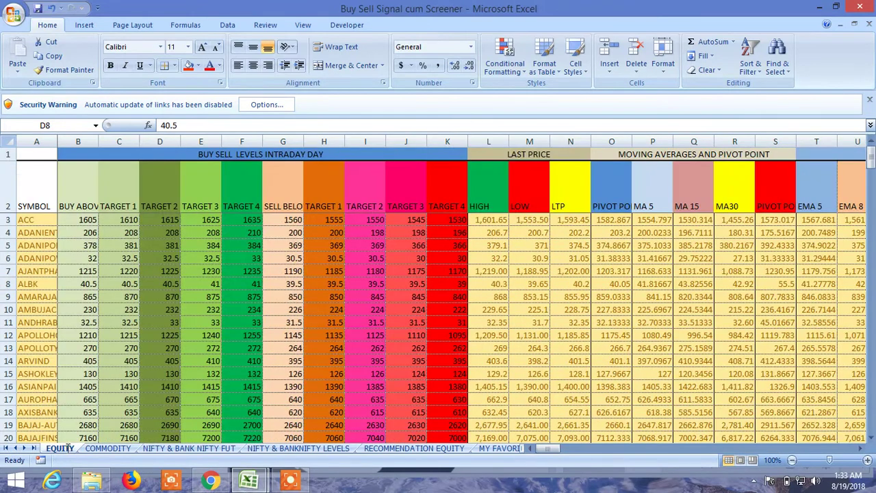
click(254, 362)
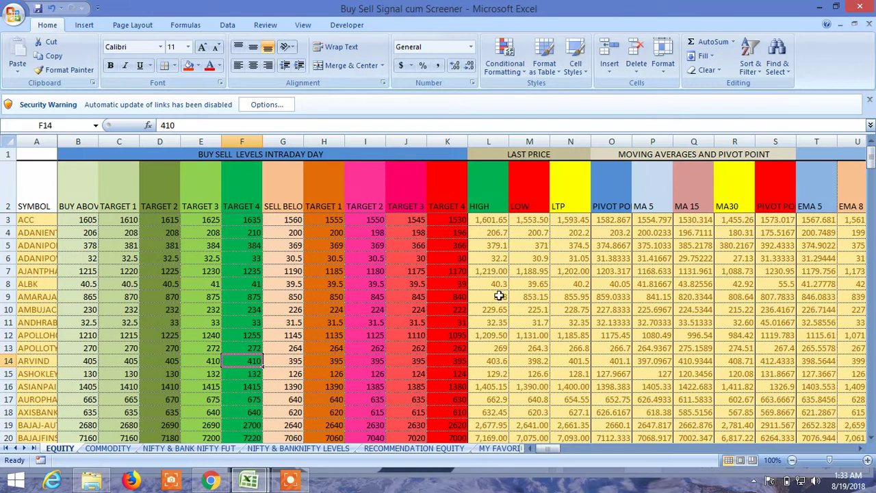
text(Q)
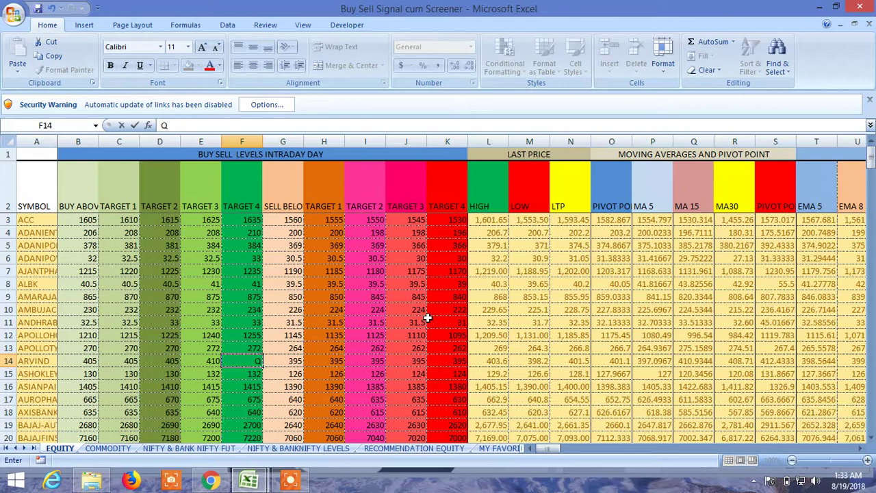